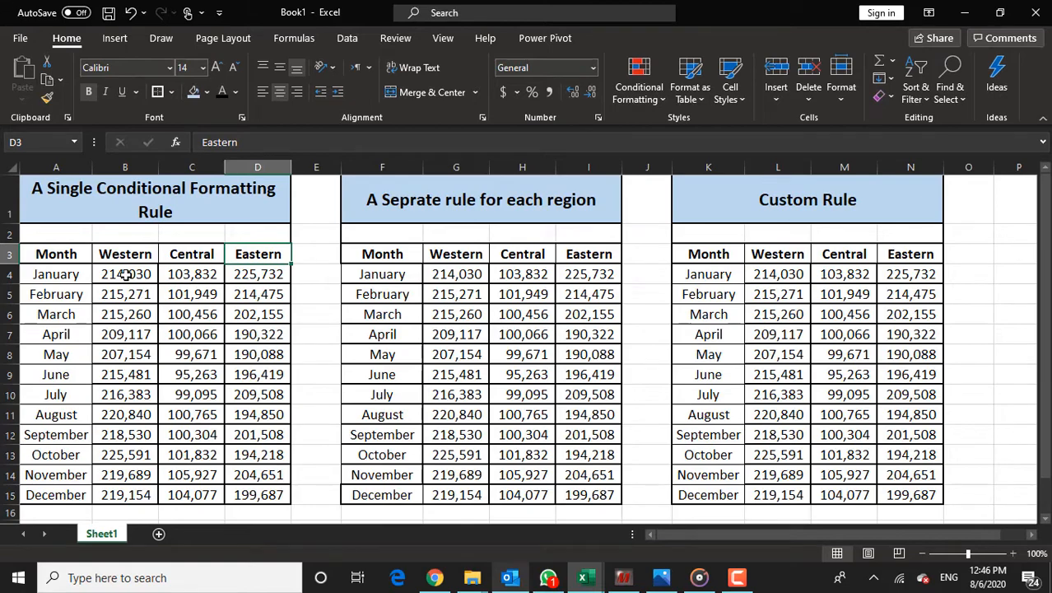
Apply a single Green-Yellow-Red color scale to all region values in B4:D15 of the first table
left_click_drag(125, 276, 249, 493)
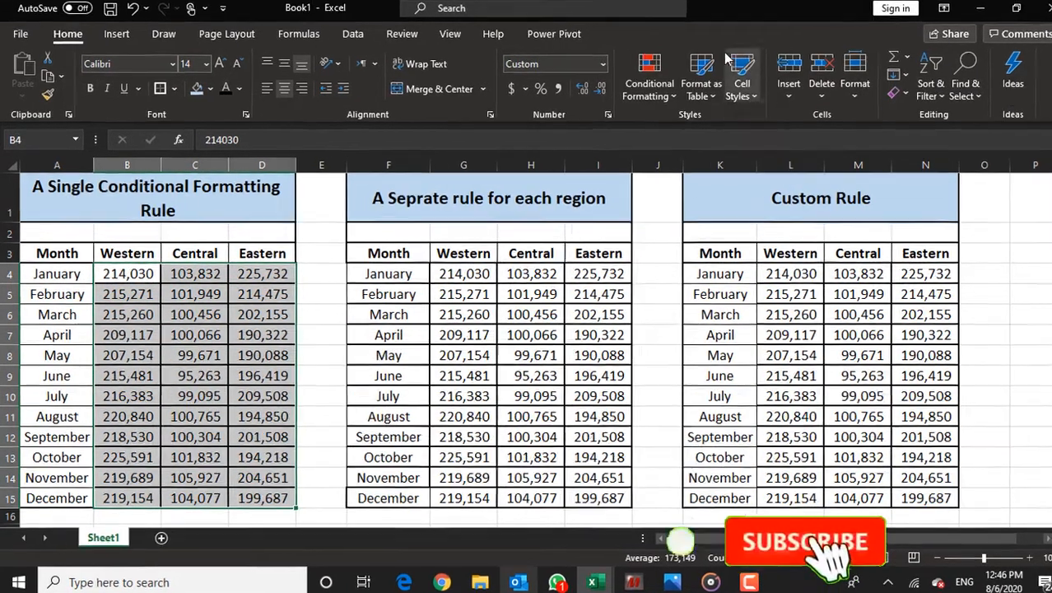
left_click(638, 82)
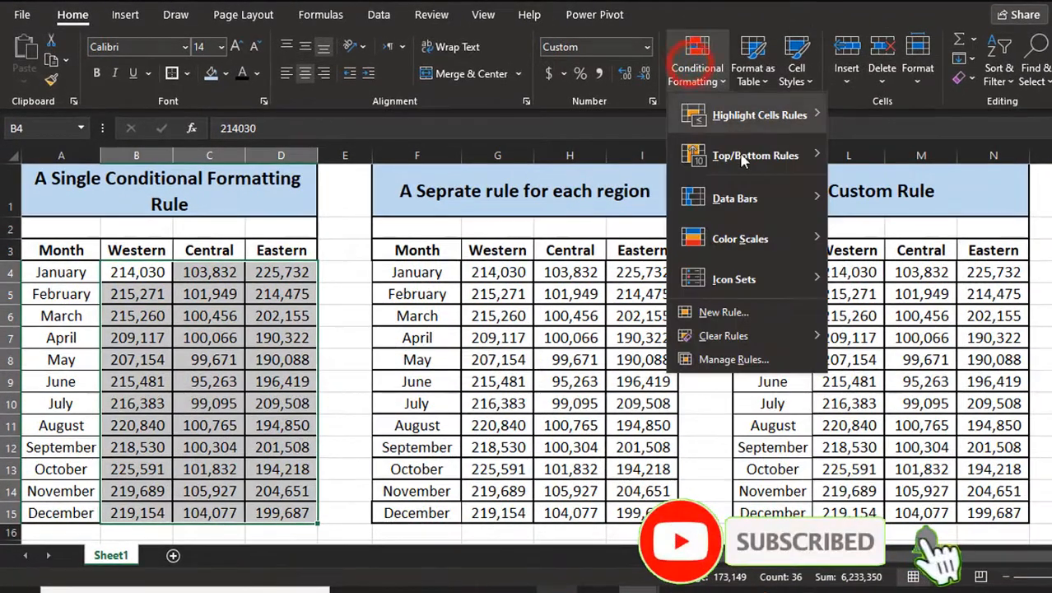
mouse_move(778, 252)
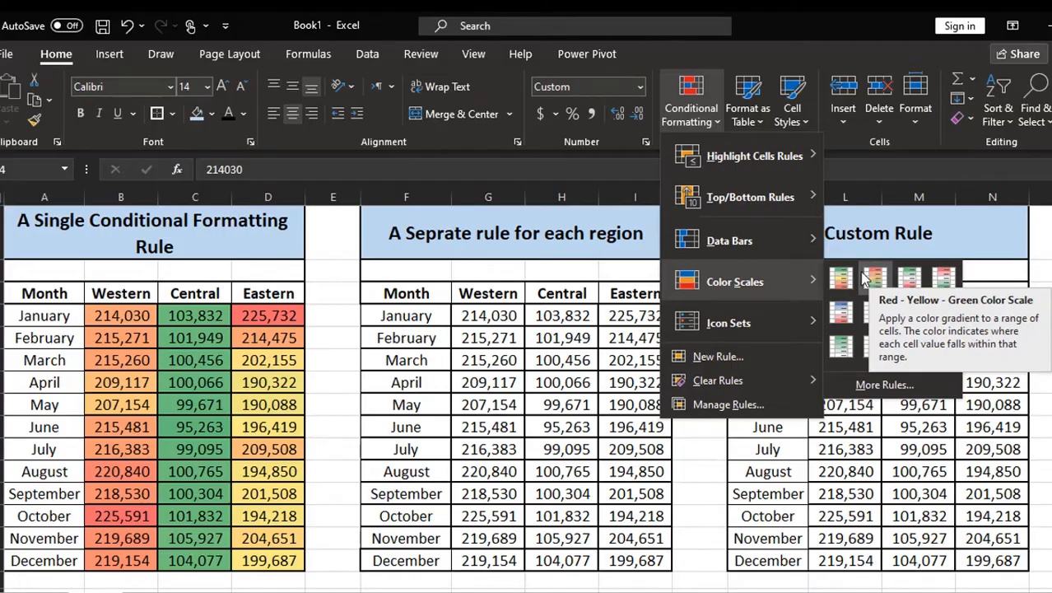
left_click(863, 280)
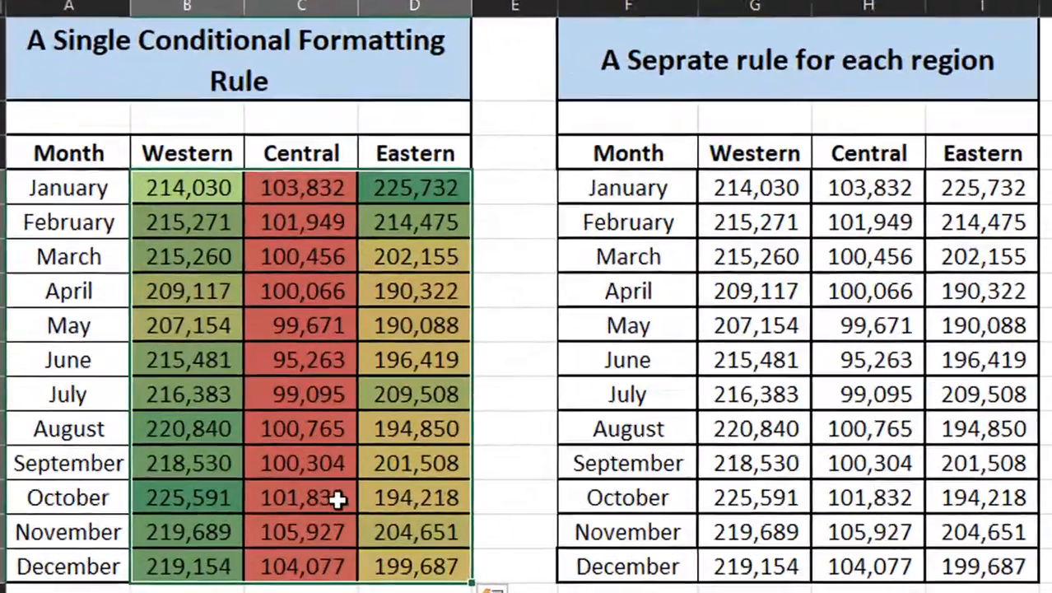
left_click(221, 515)
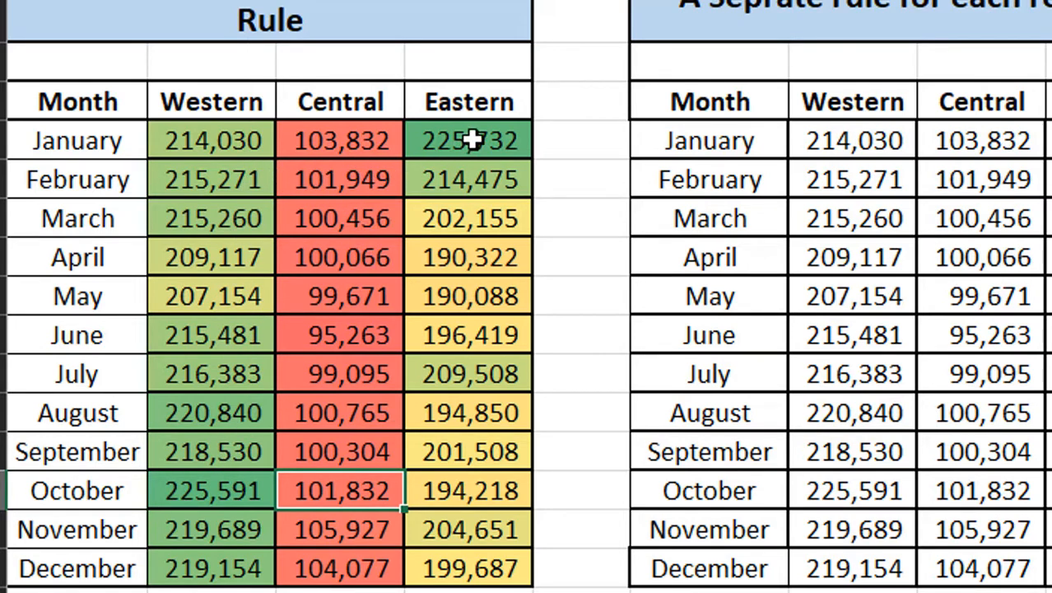
left_click(512, 99)
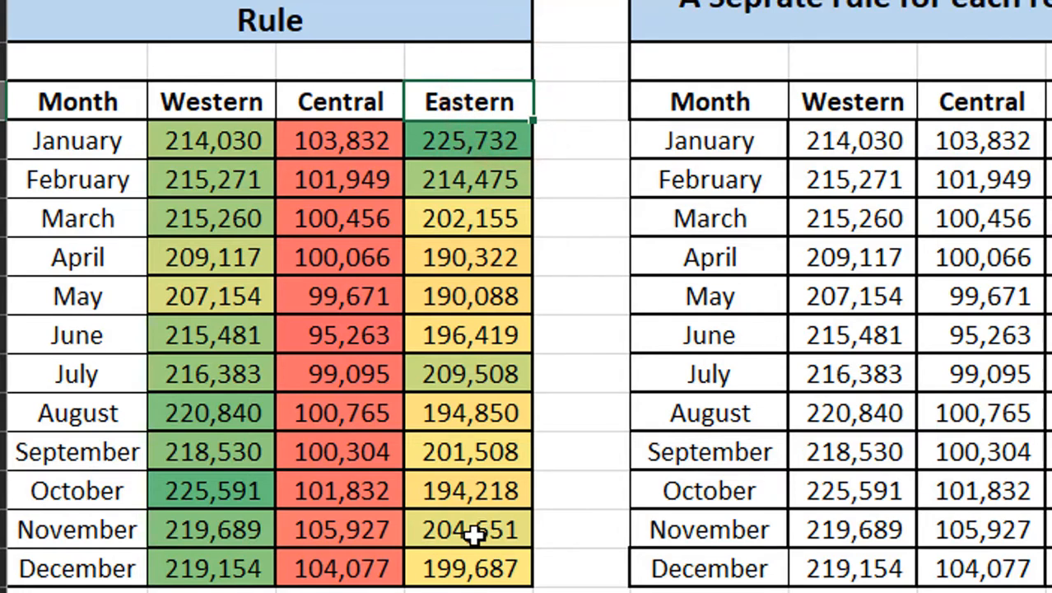
left_click(458, 143)
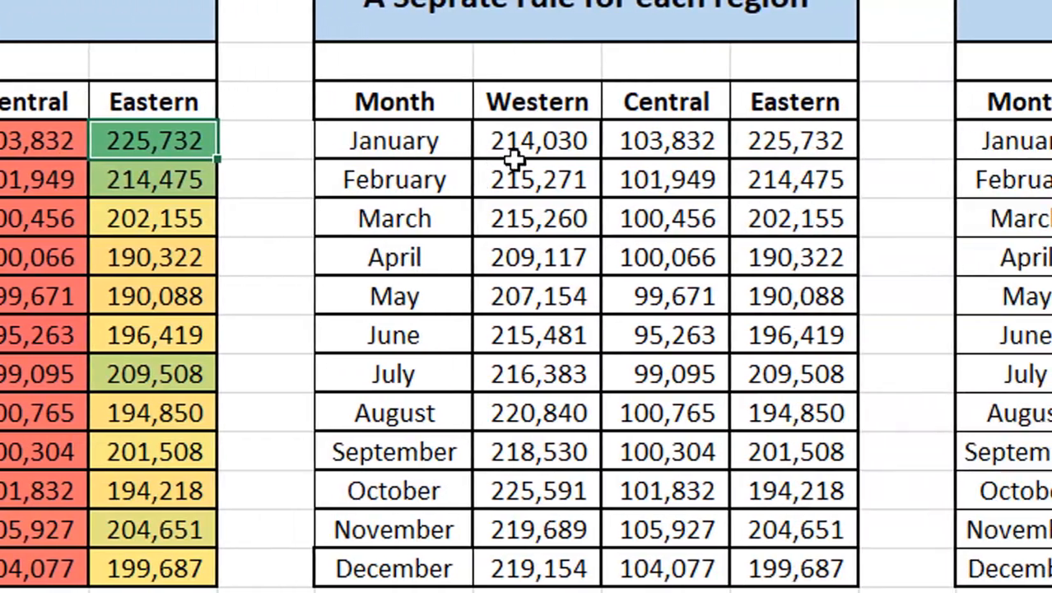
Apply a Green-Yellow-Red color scale to only the Western values in G4:G15 of the second table
left_click_drag(803, 142, 793, 539)
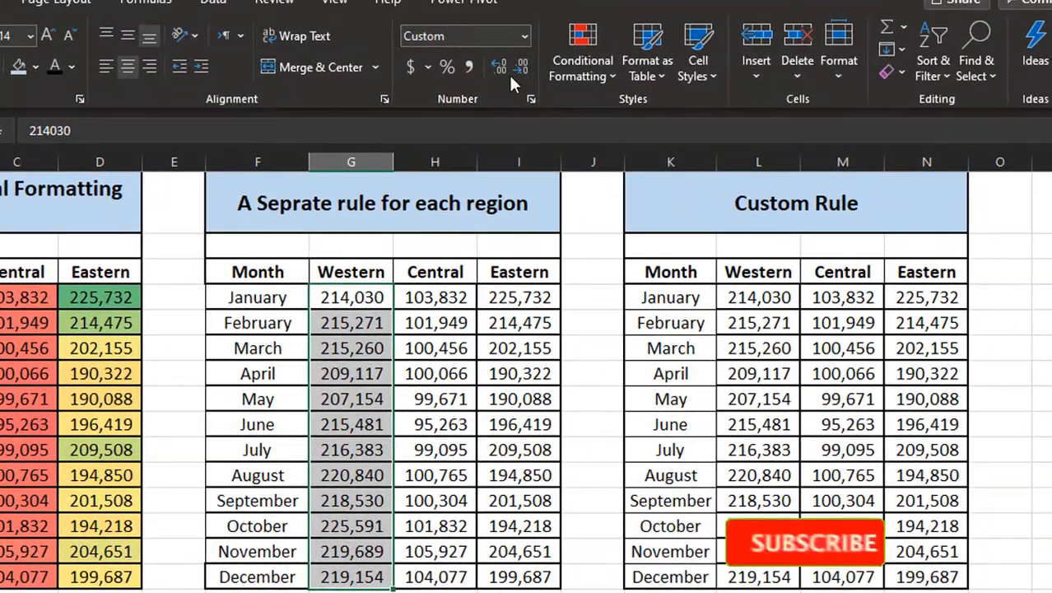
left_click(582, 52)
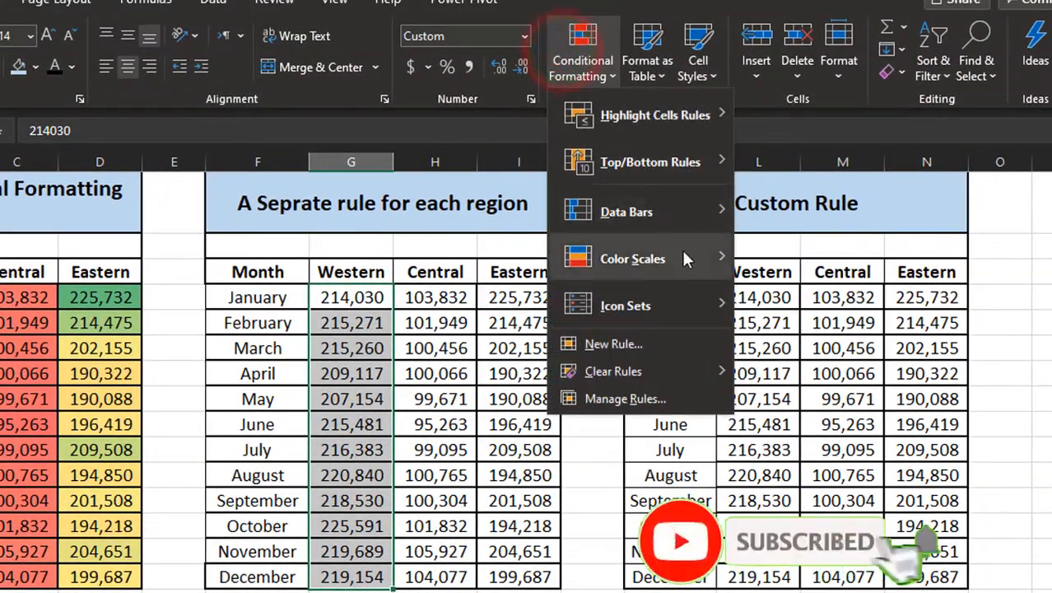
mouse_move(683, 258)
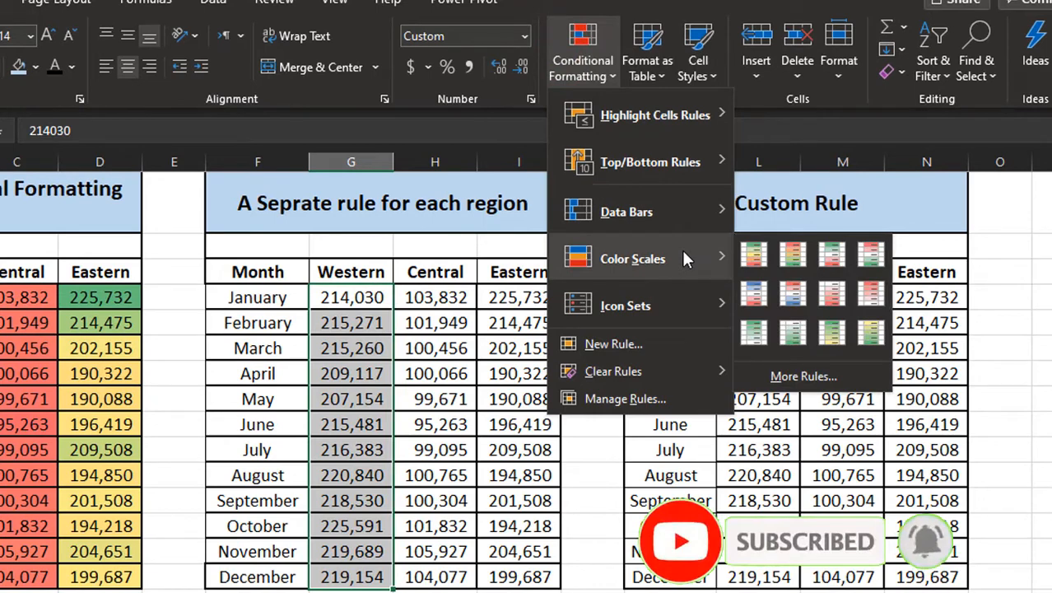
left_click(751, 256)
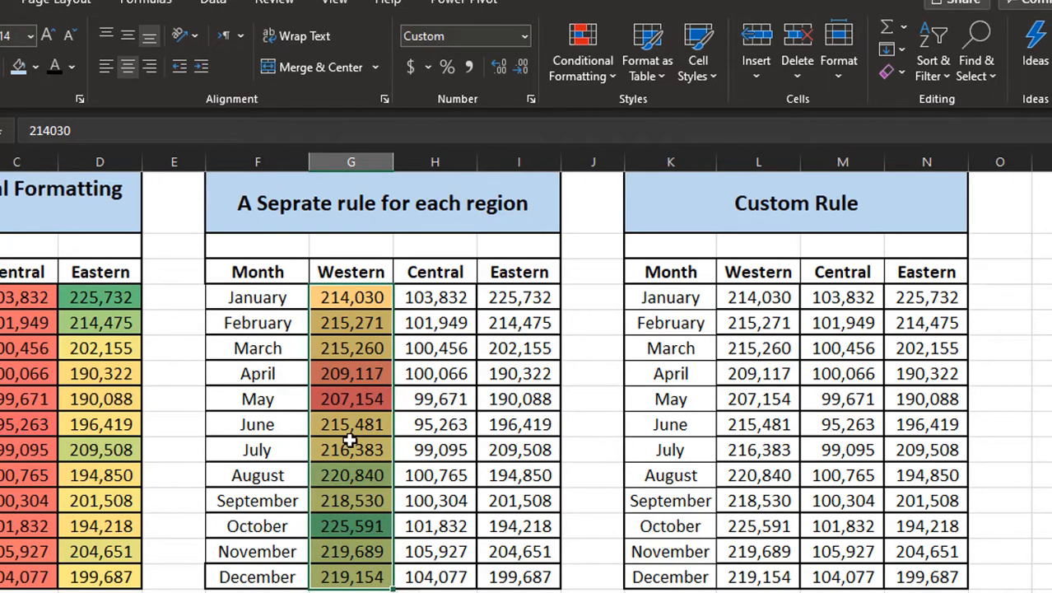
left_click(364, 546)
left_click(367, 530)
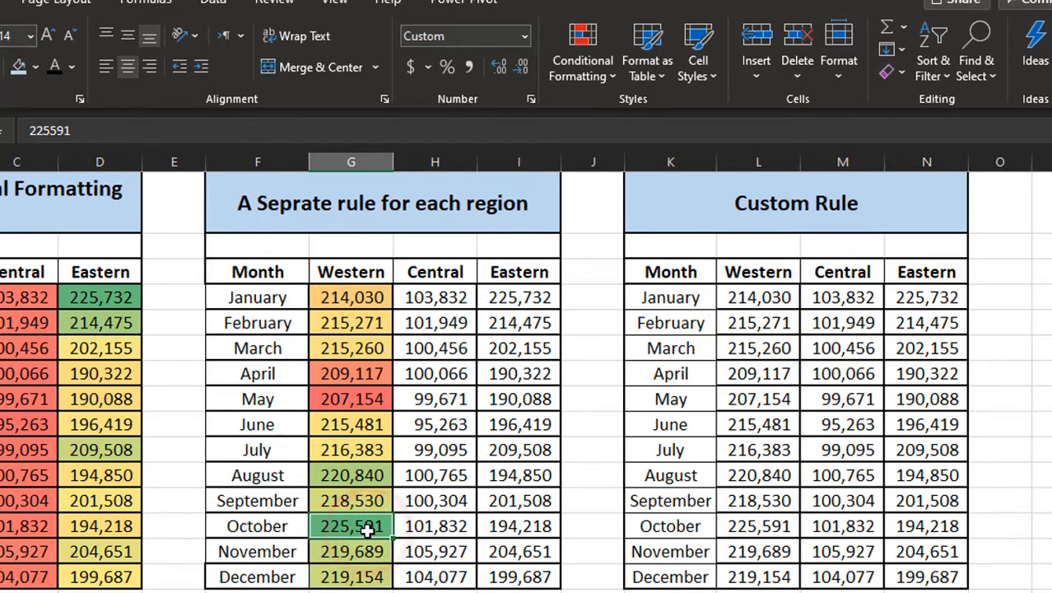
Copy the formatting of the Western May cell onto the Central values in H4:H15 with Format Painter
left_click(354, 401)
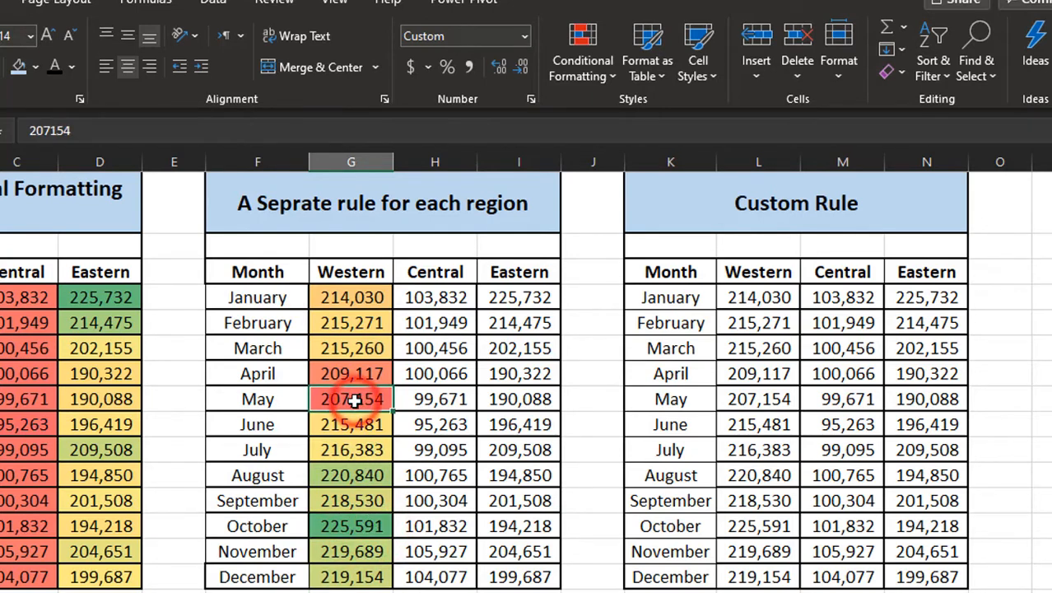
key("alt+h")
key("f")
key("p")
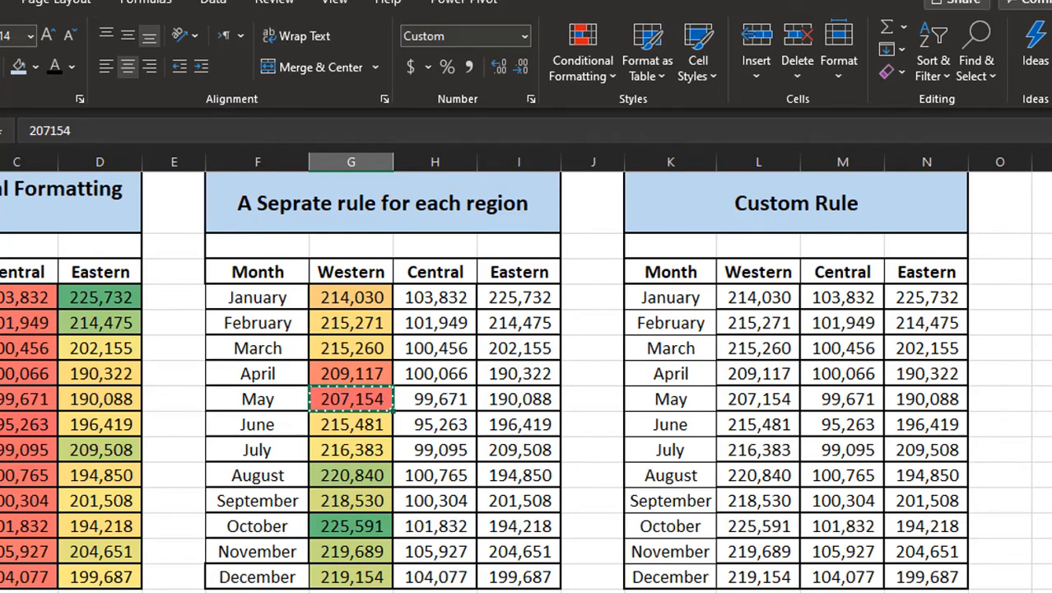
left_click_drag(438, 296, 443, 574)
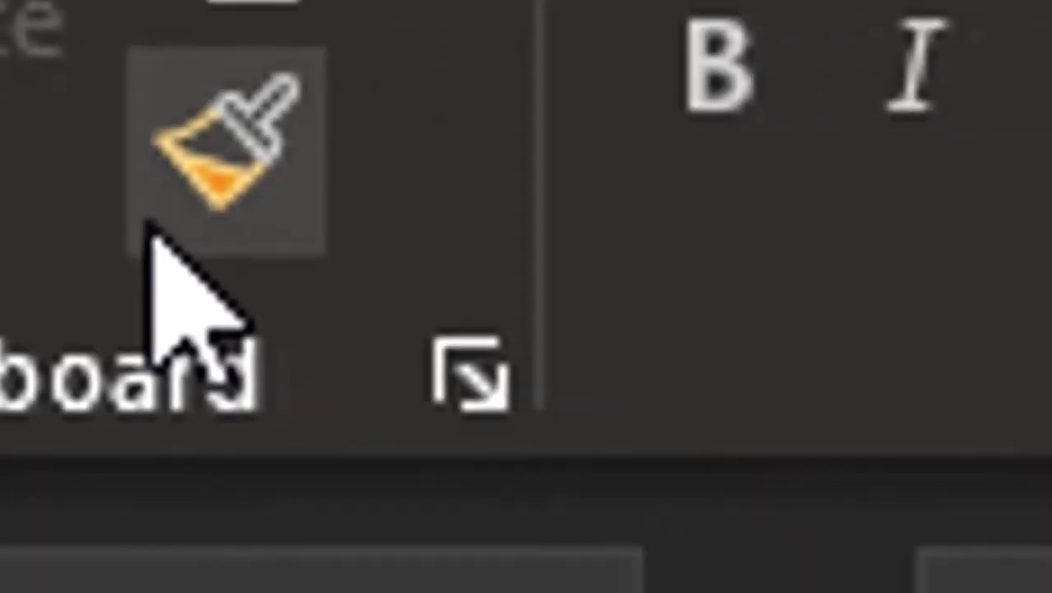
Copy the color-scale formatting of the Central column onto the Eastern values in I4:I15 with Format Painter
left_click(202, 280)
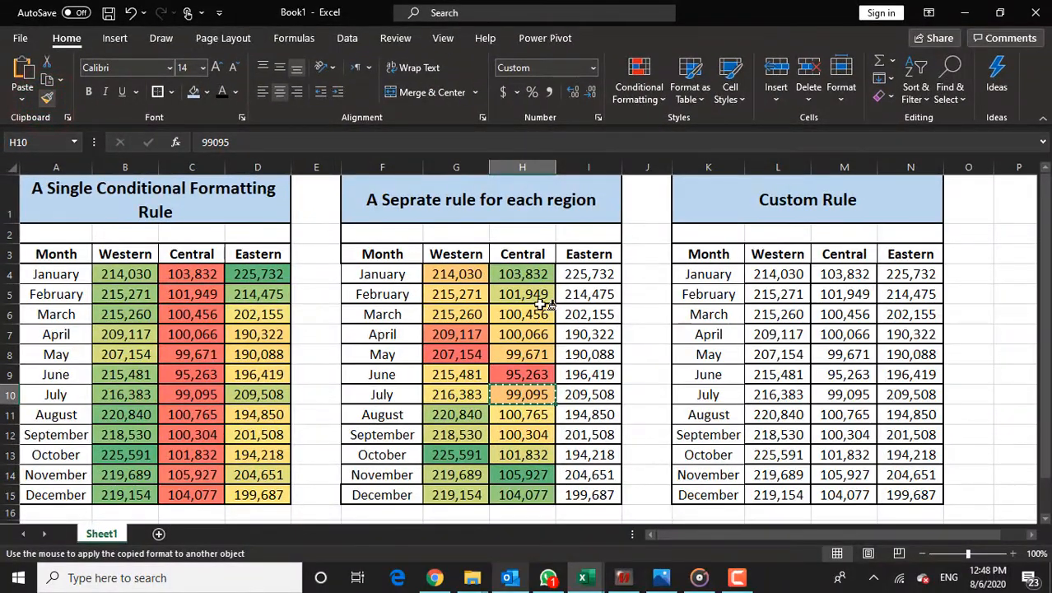
left_click_drag(590, 277, 592, 491)
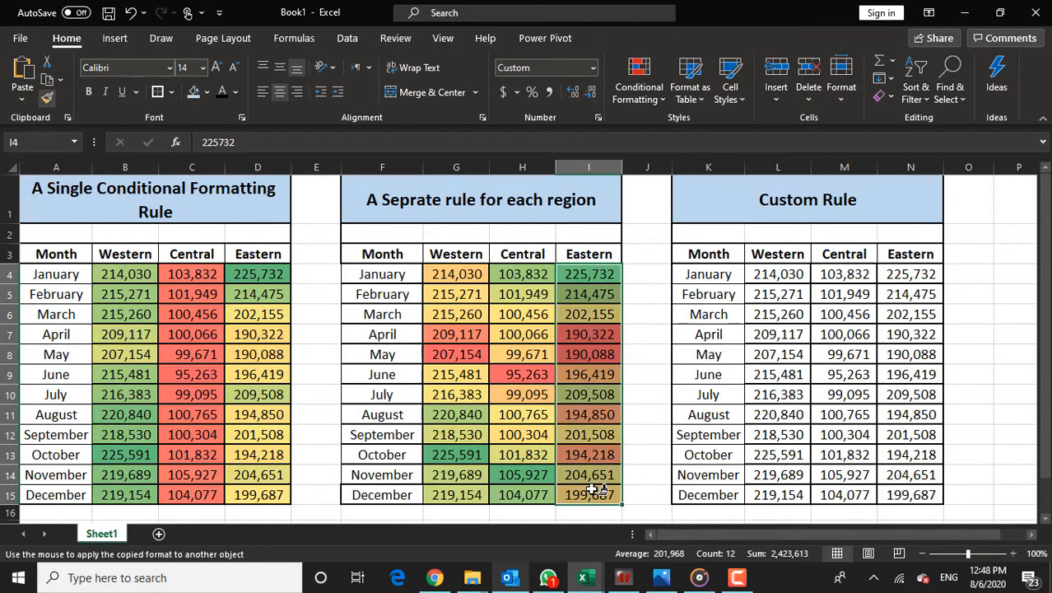
key("Escape")
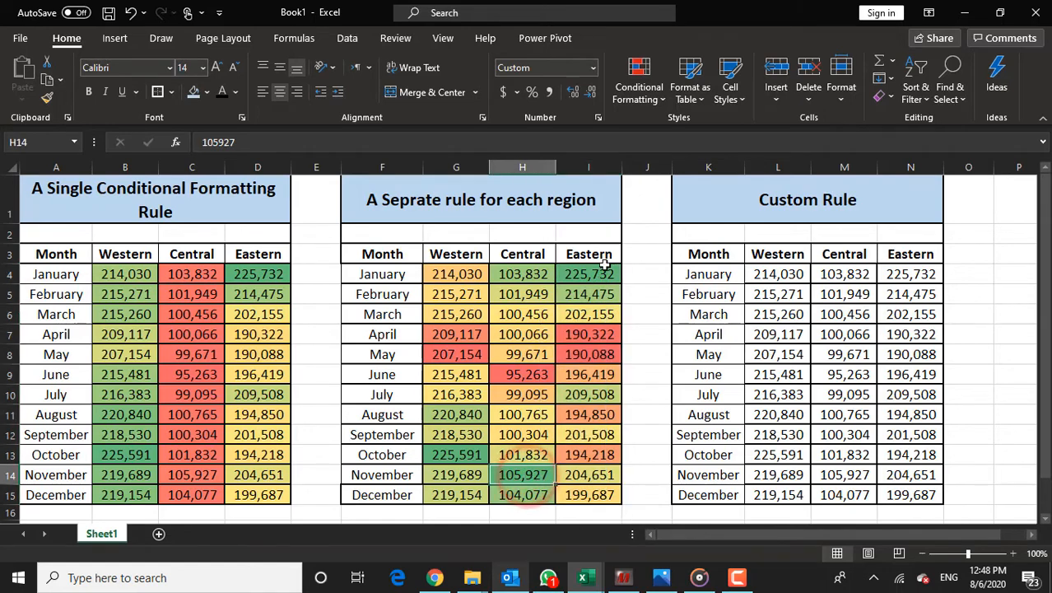
left_click(594, 275)
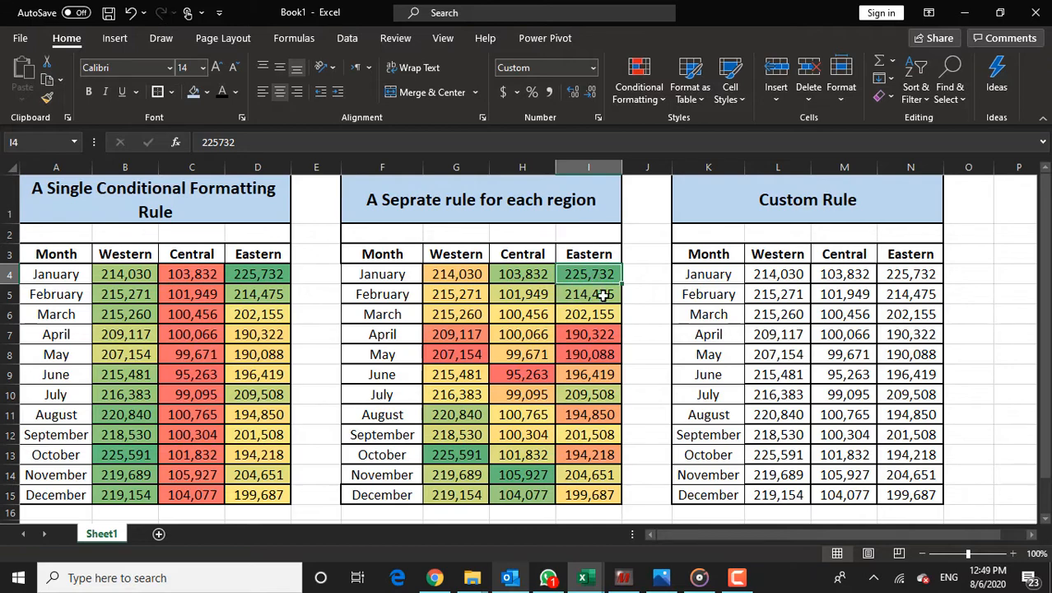
Start a custom color scale rule for L4:N15 in the third table and set its format style to 3-Color Scale
left_click_drag(773, 277, 914, 494)
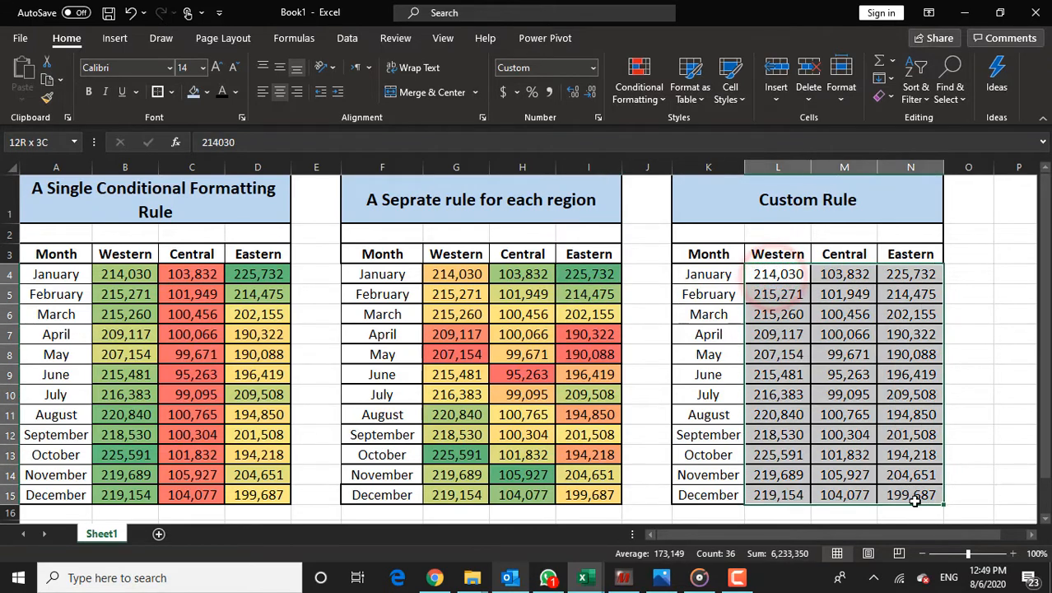
left_click(646, 87)
mouse_move(713, 246)
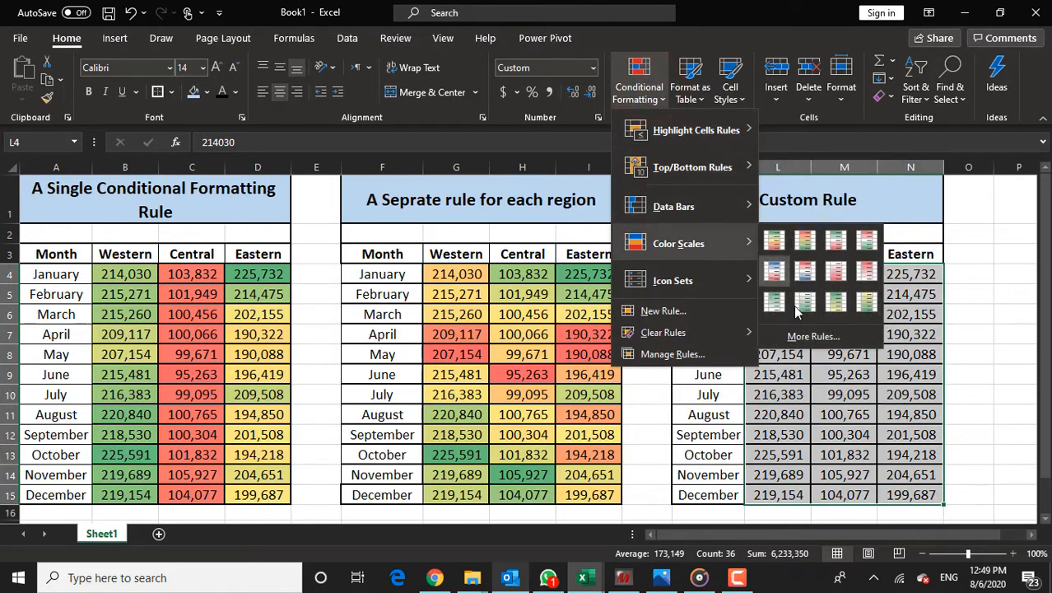
left_click(800, 333)
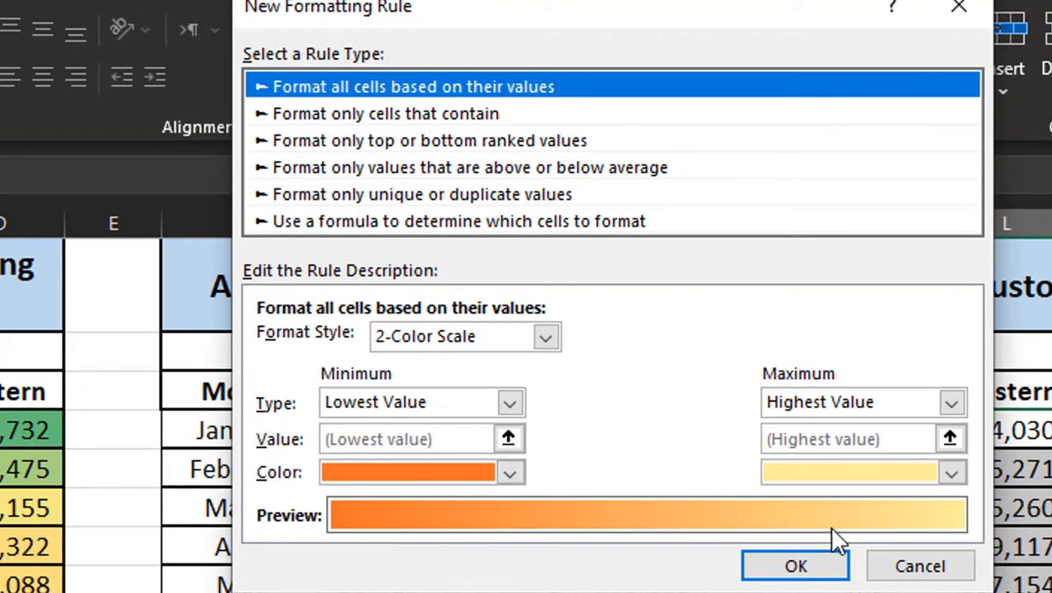
left_click(535, 345)
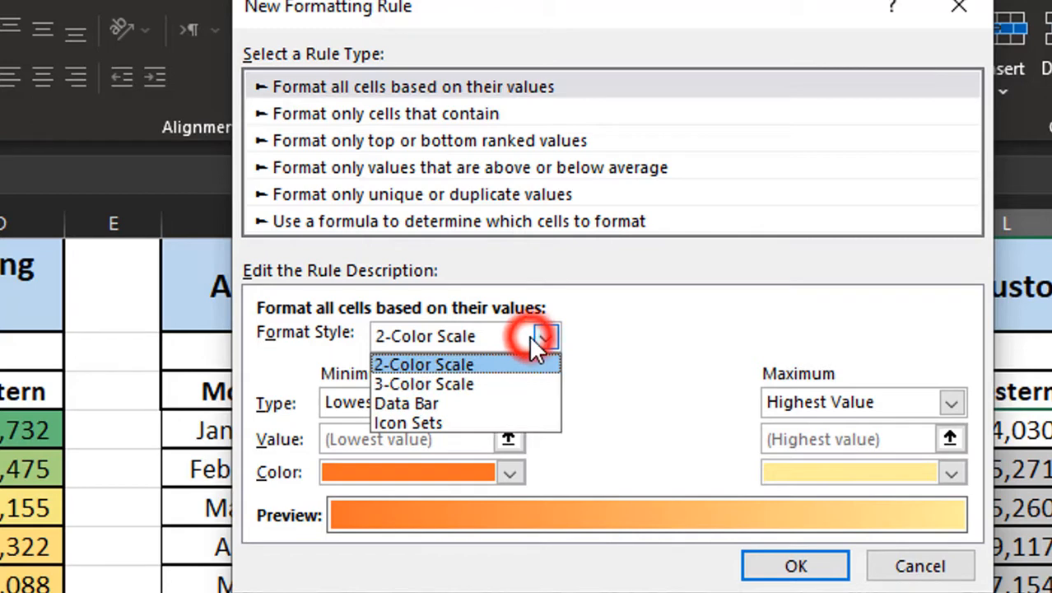
left_click(449, 380)
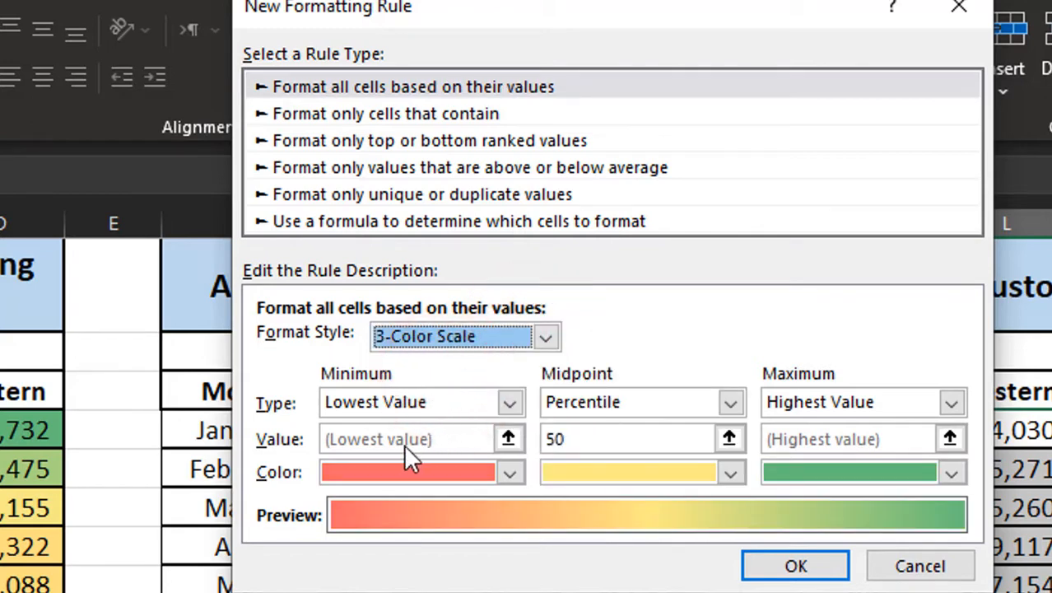
Set the rule's minimum color to blue, midpoint to gold and maximum to green, and apply it to the third table
left_click(506, 472)
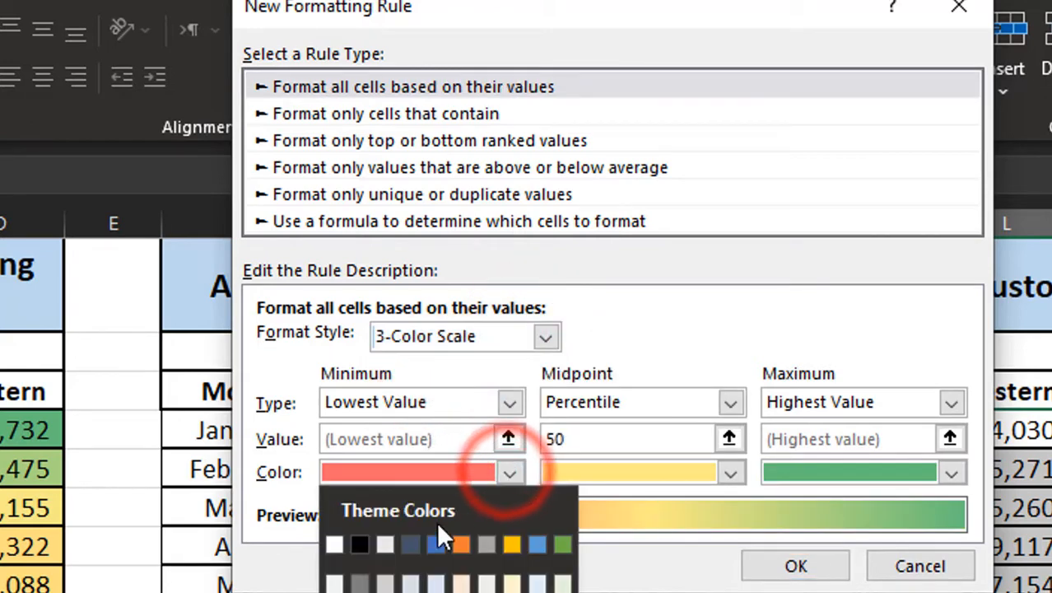
left_click(437, 545)
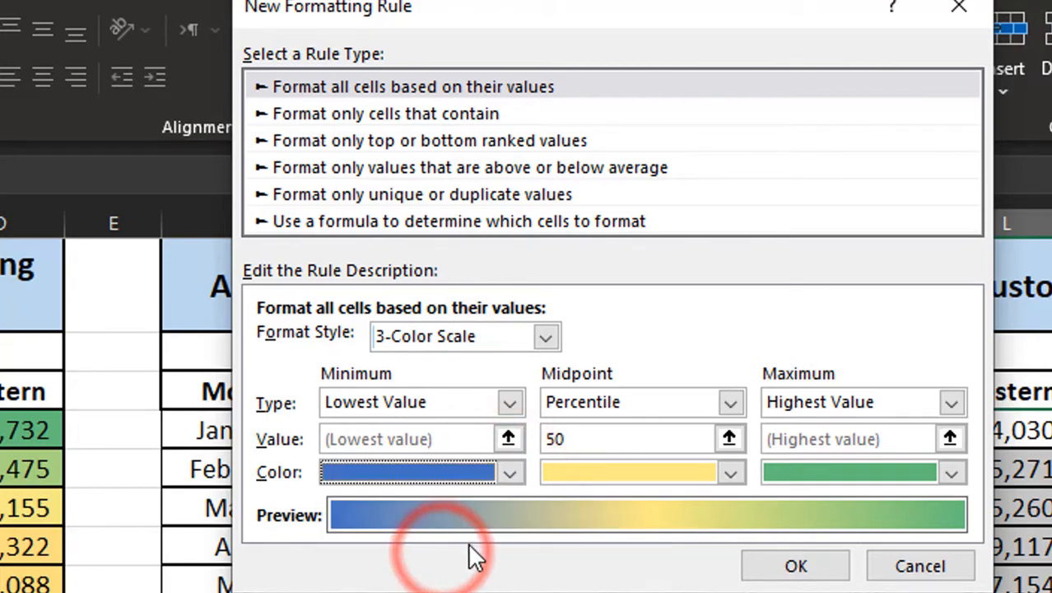
left_click(729, 472)
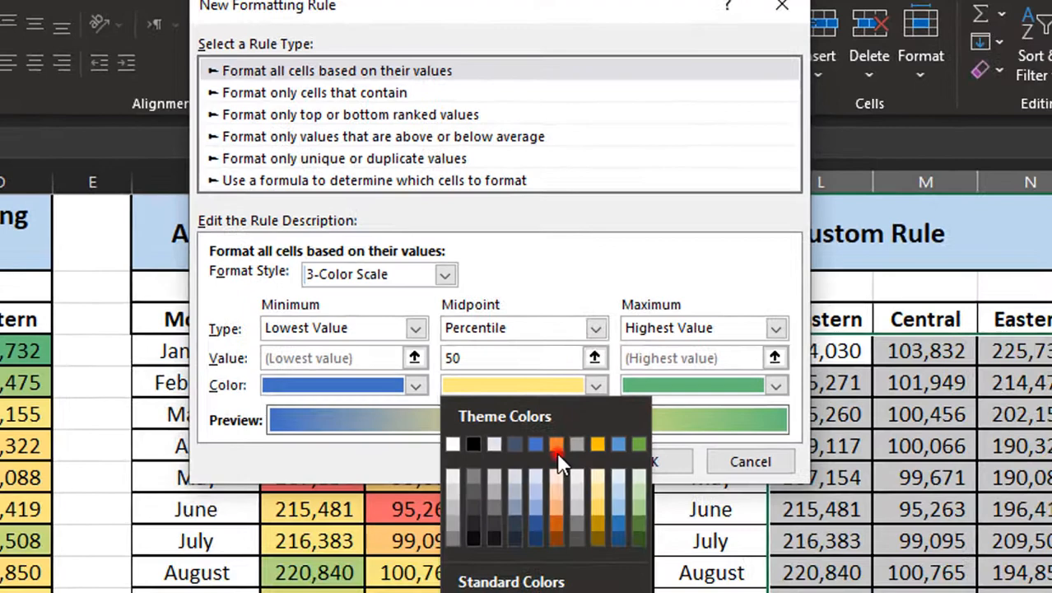
left_click(641, 512)
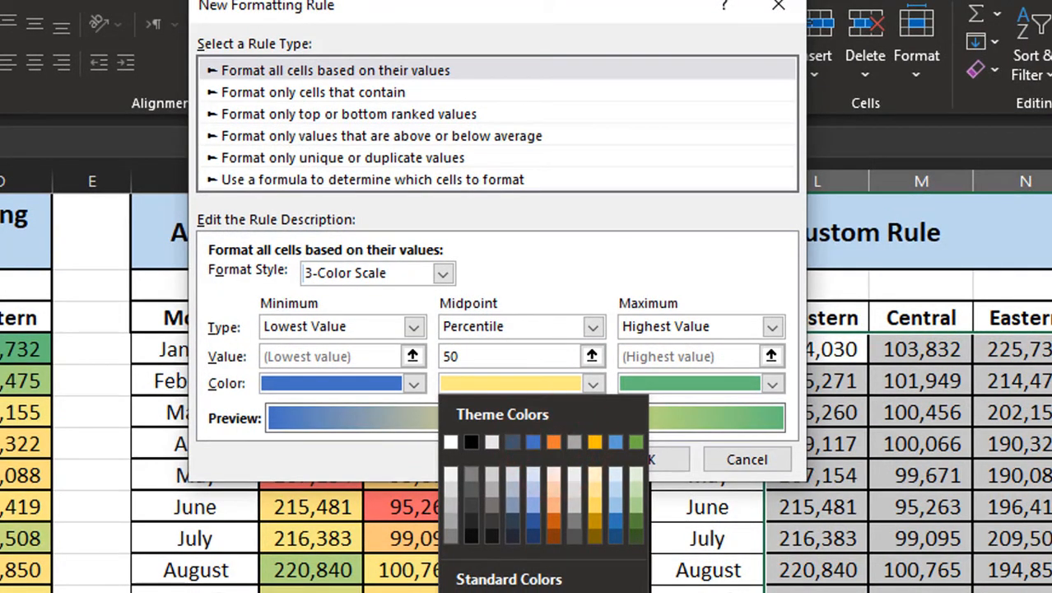
left_click(771, 384)
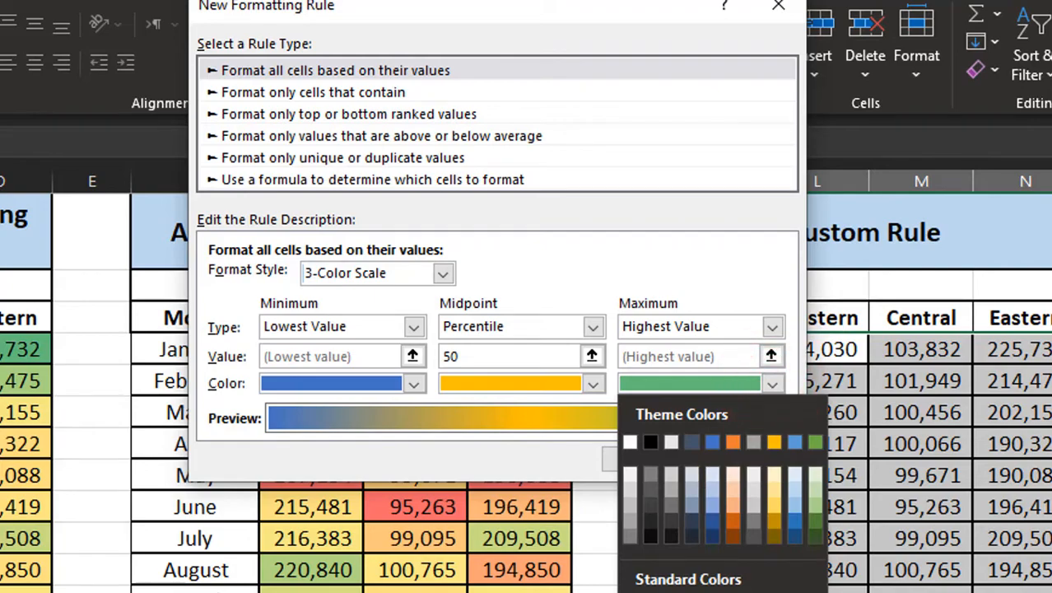
left_click(732, 589)
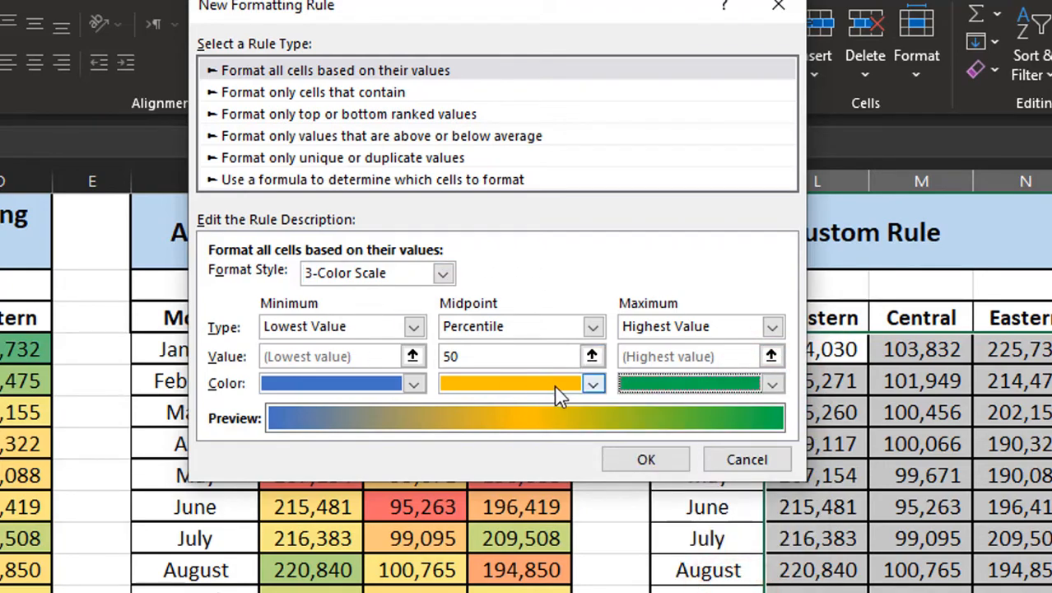
left_click(639, 460)
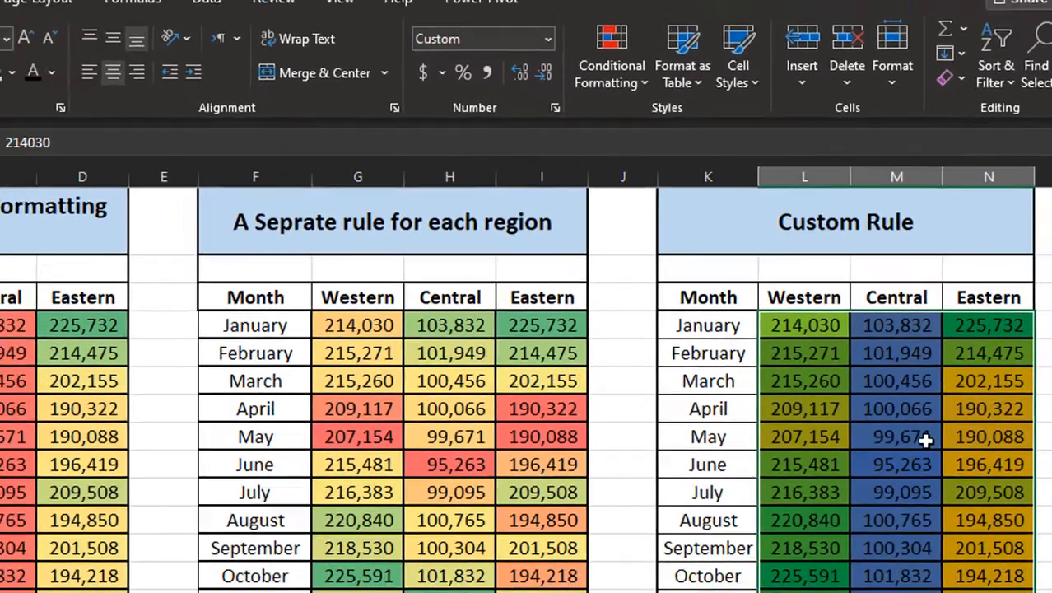
left_click(926, 441)
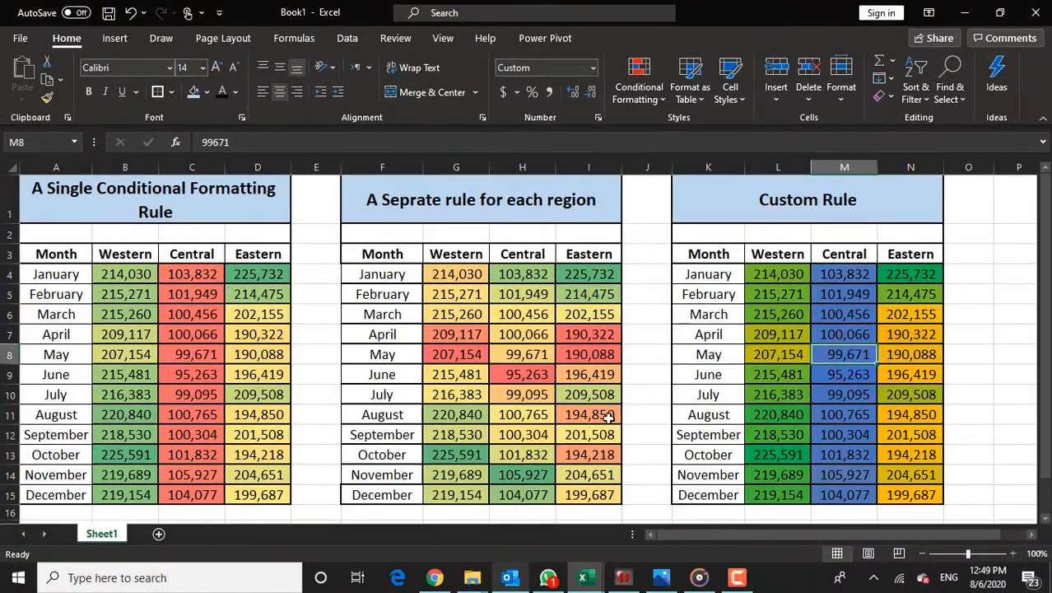